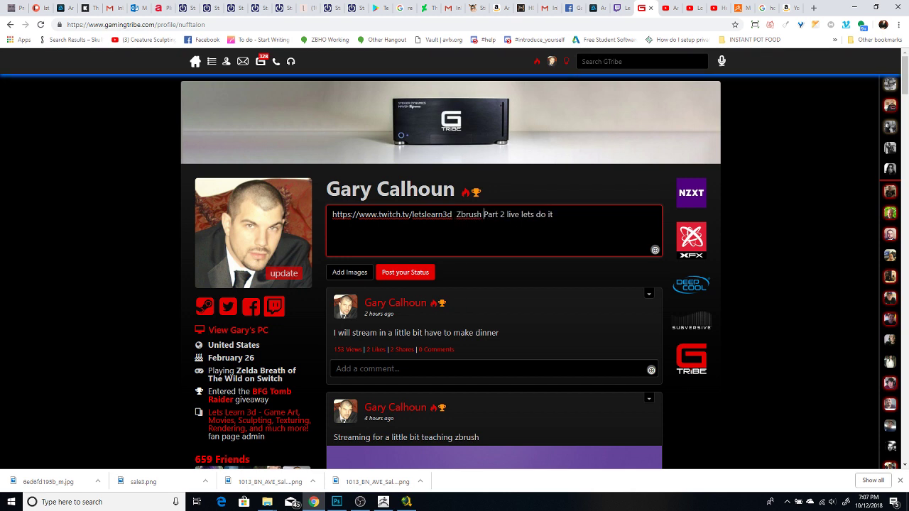
# Publish the drafted status announcing the Zbrush Part 2 live stream and open the Twitch channel page
pyautogui.click(417, 275)
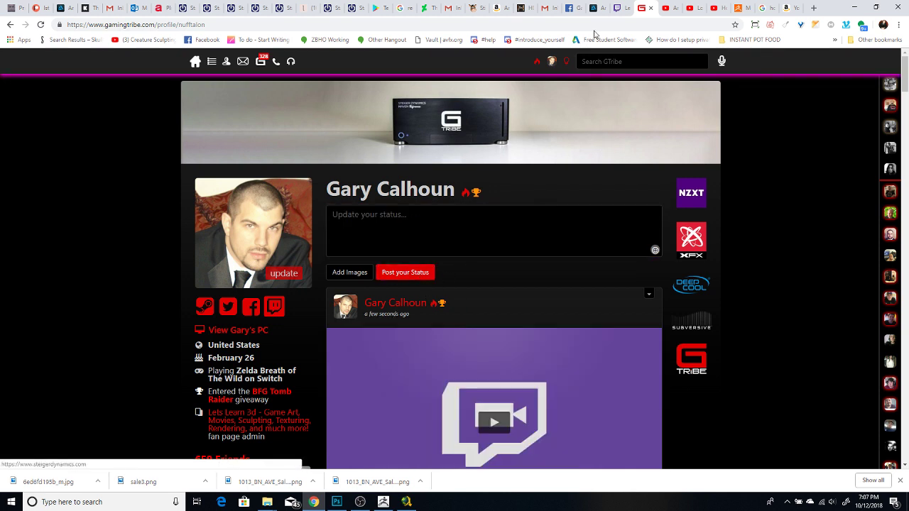
pyautogui.click(619, 8)
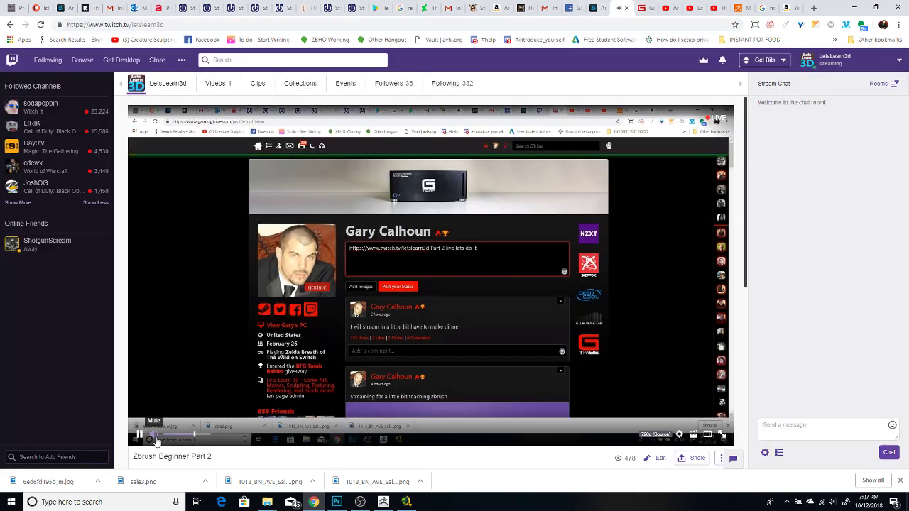
# Clear the browser, OBS and Photoshop windows out of the way and switch to ZBrush
pyautogui.click(854, 6)
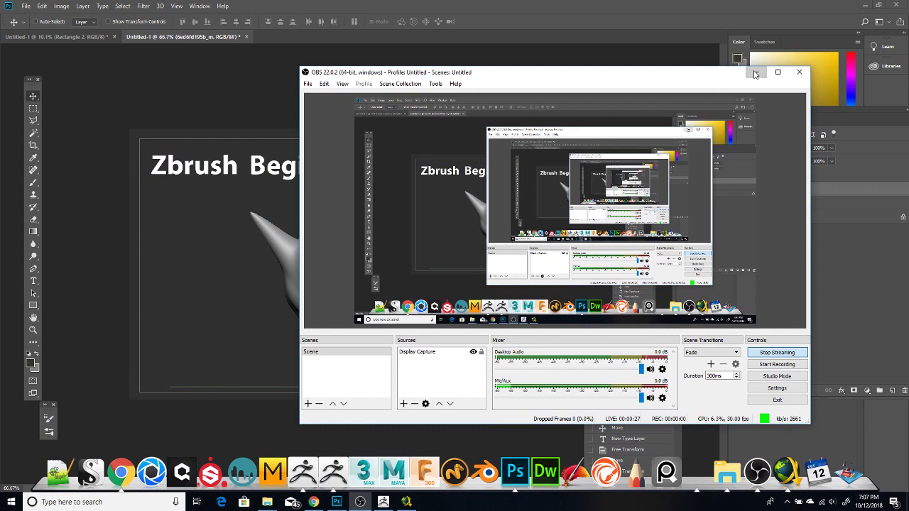
pyautogui.click(756, 72)
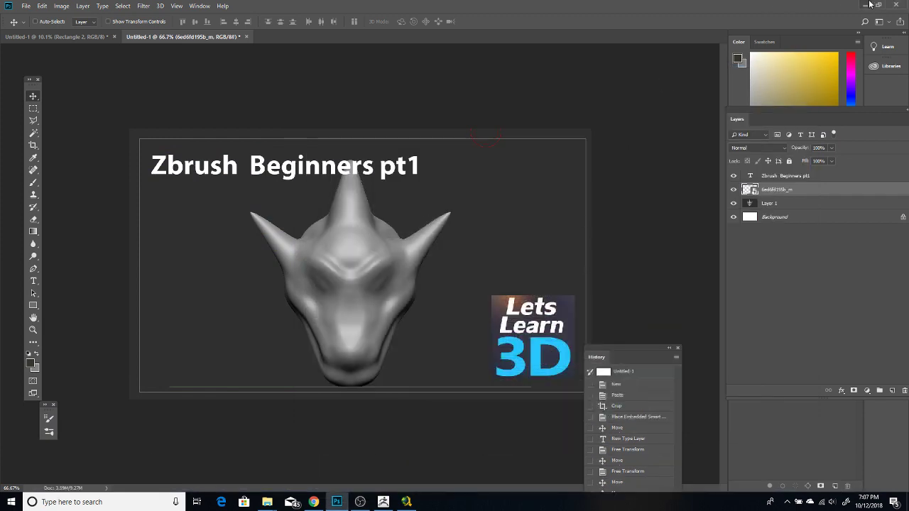
pyautogui.click(868, 5)
pyautogui.click(384, 502)
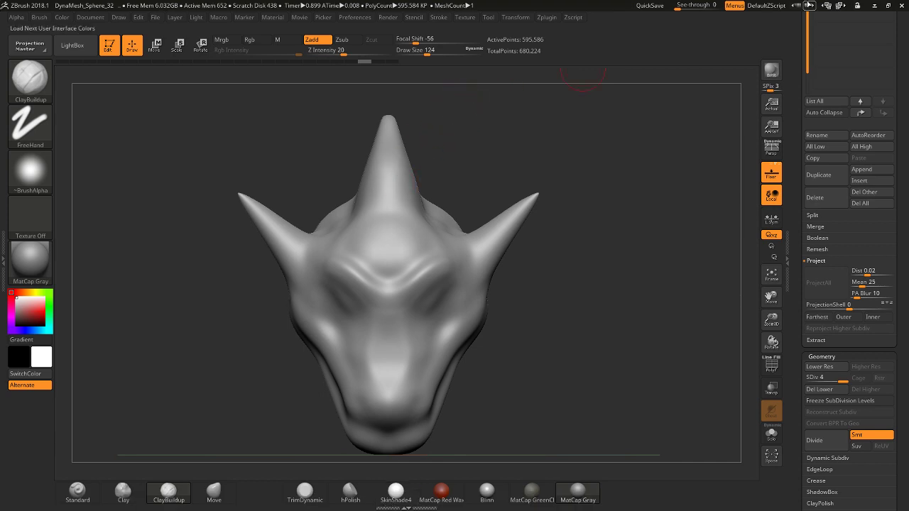
# Examine the Dino_high and Dino_low subtools in the subtool list of the current tool
pyautogui.moveTo(800, 32); pyautogui.dragTo(805, 242)
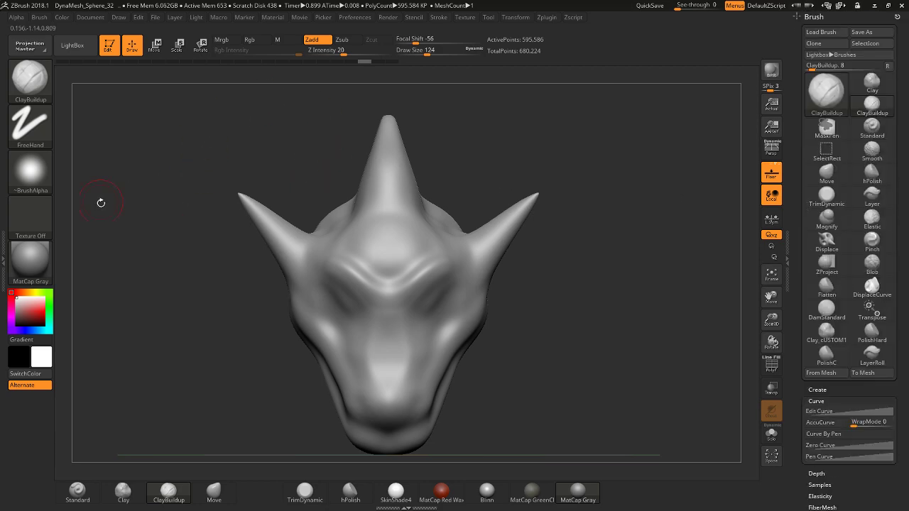
pyautogui.moveTo(595, 204)
pyautogui.mouseDown()
pyautogui.moveTo(562, 199)
pyautogui.moveTo(607, 204)
pyautogui.moveTo(600, 274)
pyautogui.moveTo(327, 387)
pyautogui.moveTo(643, 258)
pyautogui.moveTo(591, 265)
pyautogui.moveTo(599, 274)
pyautogui.mouseUp()
pyautogui.moveTo(796, 415); pyautogui.dragTo(786, 304)
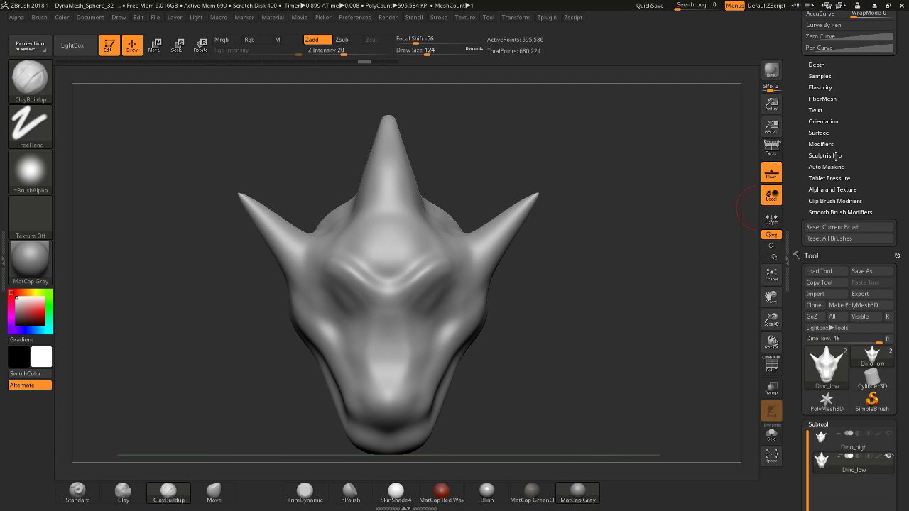
pyautogui.moveTo(607, 339)
pyautogui.mouseDown()
pyautogui.moveTo(589, 305)
pyautogui.moveTo(618, 381)
pyautogui.moveTo(568, 269)
pyautogui.mouseUp()
pyautogui.moveTo(800, 86)
pyautogui.mouseDown()
pyautogui.moveTo(810, 210)
pyautogui.moveTo(810, 40)
pyautogui.mouseUp()
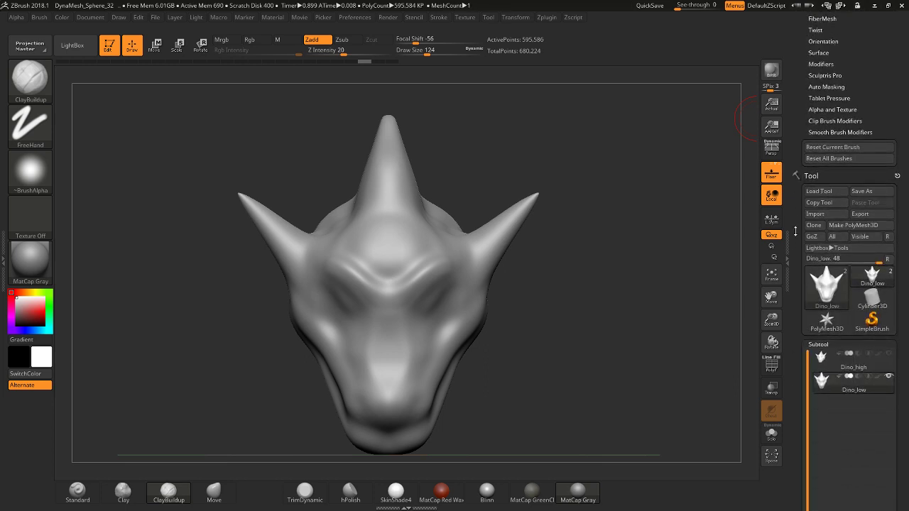
pyautogui.moveTo(801, 338); pyautogui.dragTo(802, 222)
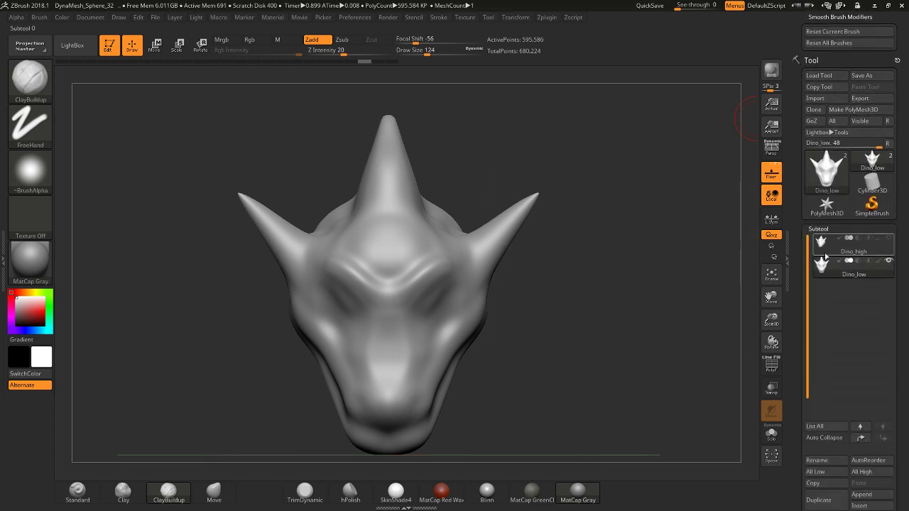
pyautogui.moveTo(824, 274)
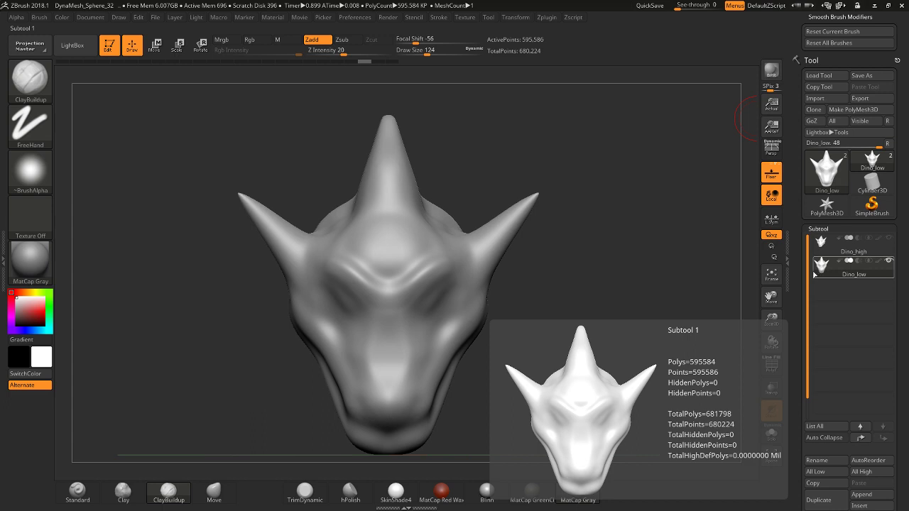
# Try carving deeper eye sockets beneath the brow ridges of the Dino_low head
pyautogui.moveTo(428, 264)
pyautogui.keyDown('alt'); pyautogui.mouseDown()
pyautogui.moveTo(434, 278)
pyautogui.moveTo(410, 298)
pyautogui.mouseUp(); pyautogui.keyUp('alt')
pyautogui.moveTo(622, 274)
pyautogui.mouseDown()
pyautogui.moveTo(547, 288)
pyautogui.moveTo(578, 304)
pyautogui.mouseUp()
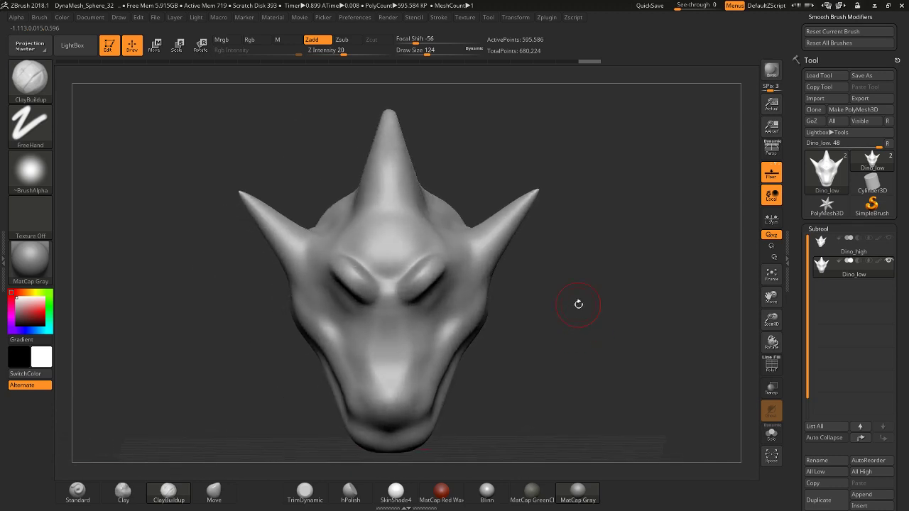
pyautogui.hotkey('ctrl', 'z')
# Carve deep eye sockets beneath the brow ridges of the head with the ClayBuildup brush
pyautogui.moveTo(768, 328); pyautogui.dragTo(767, 206)
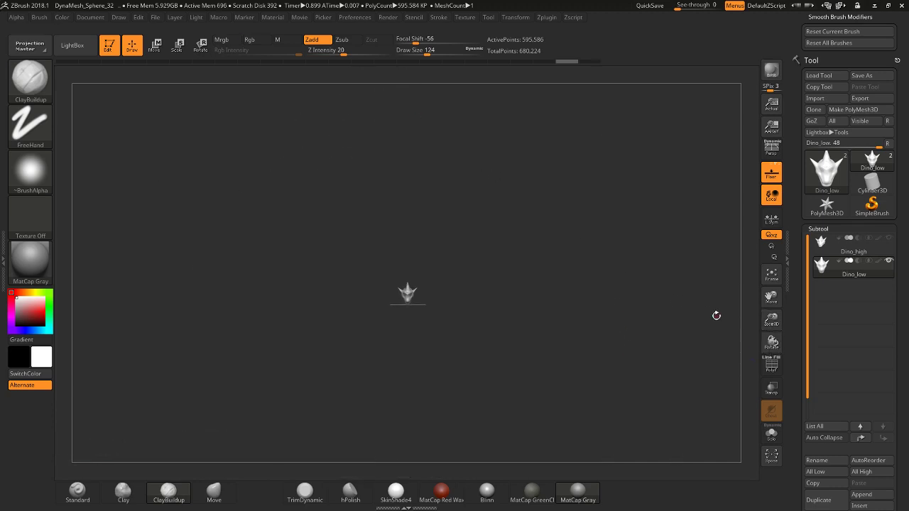
pyautogui.press('f')
pyautogui.moveTo(771, 319); pyautogui.dragTo(773, 343)
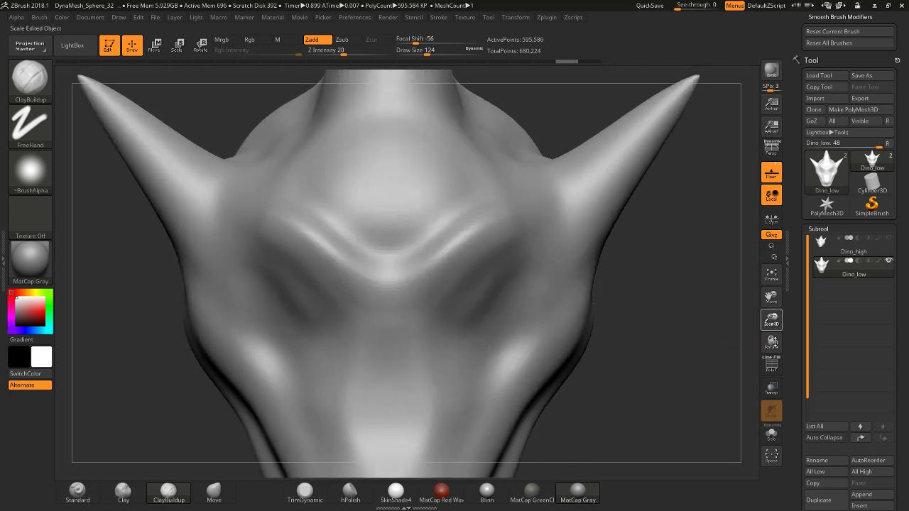
pyautogui.moveTo(421, 290)
pyautogui.mouseDown()
pyautogui.moveTo(475, 239)
pyautogui.moveTo(414, 313)
pyautogui.mouseUp()
pyautogui.moveTo(666, 345); pyautogui.dragTo(337, 326)
pyautogui.moveTo(186, 340)
pyautogui.mouseDown()
pyautogui.moveTo(192, 385)
pyautogui.moveTo(137, 388)
pyautogui.moveTo(152, 383)
pyautogui.mouseUp()
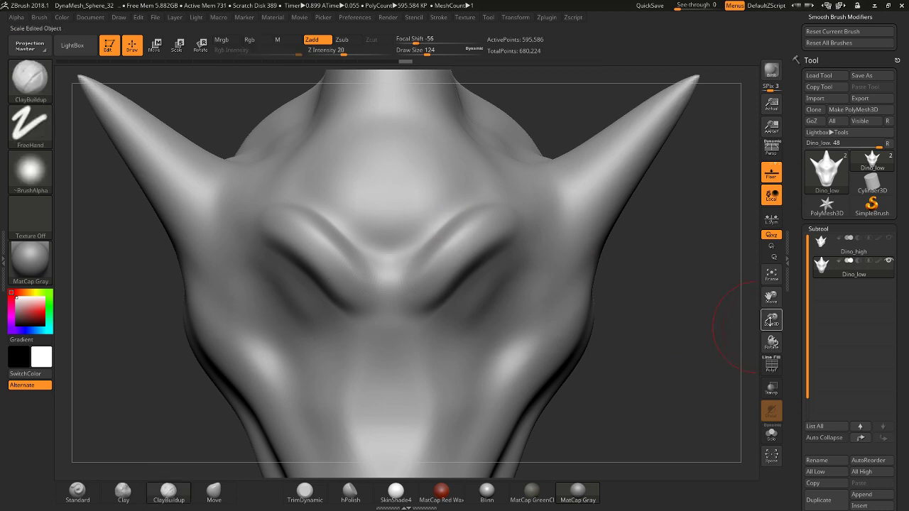
# Reduce the draw size to 98 and sculpt the eyeballs and surrounding eyelids inside both sockets
pyautogui.moveTo(771, 321); pyautogui.dragTo(740, 302)
pyautogui.moveTo(446, 289); pyautogui.dragTo(446, 278)
pyautogui.moveTo(616, 317)
pyautogui.mouseDown()
pyautogui.moveTo(605, 307)
pyautogui.moveTo(641, 315)
pyautogui.mouseUp()
pyautogui.moveTo(771, 321); pyautogui.dragTo(734, 346)
pyautogui.press('[')
pyautogui.moveTo(425, 305)
pyautogui.mouseDown()
pyautogui.moveTo(444, 318)
pyautogui.moveTo(476, 270)
pyautogui.moveTo(433, 302)
pyautogui.moveTo(471, 297)
pyautogui.mouseUp()
pyautogui.moveTo(632, 345)
pyautogui.mouseDown()
pyautogui.moveTo(426, 327)
pyautogui.moveTo(507, 288)
pyautogui.mouseUp()
pyautogui.press('shift')
pyautogui.moveTo(392, 318); pyautogui.dragTo(449, 335)
# Carve two nostrils at the tip of the snout and build up raised, smoothed rims around them
pyautogui.moveTo(769, 322); pyautogui.dragTo(750, 301)
pyautogui.moveTo(717, 343); pyautogui.dragTo(613, 355)
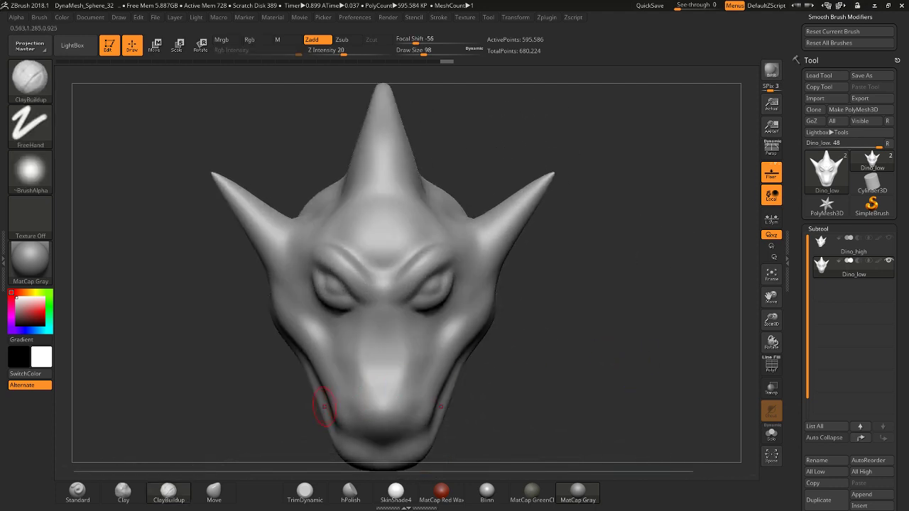
pyautogui.moveTo(288, 427); pyautogui.dragTo(324, 416)
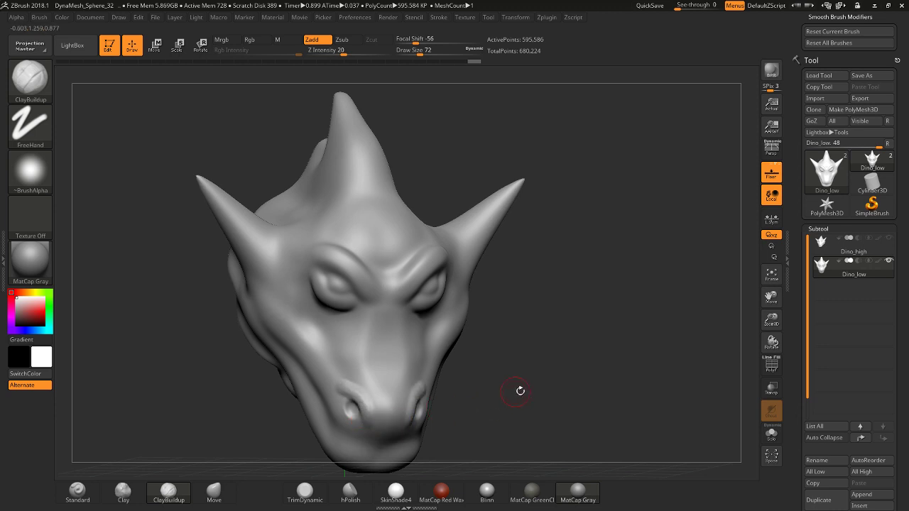
pyautogui.moveTo(520, 390); pyautogui.dragTo(445, 402)
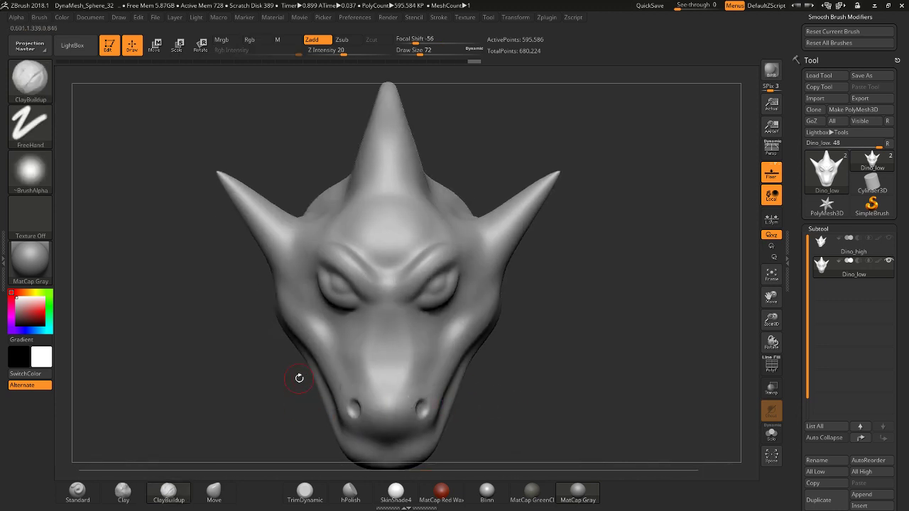
pyautogui.moveTo(586, 314); pyautogui.dragTo(451, 374)
pyautogui.moveTo(411, 416); pyautogui.dragTo(427, 391)
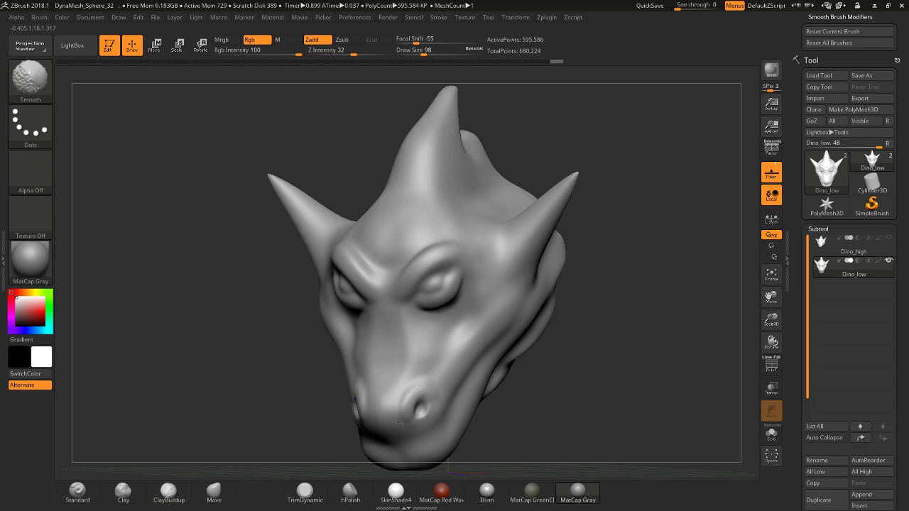
pyautogui.moveTo(267, 386); pyautogui.dragTo(294, 406)
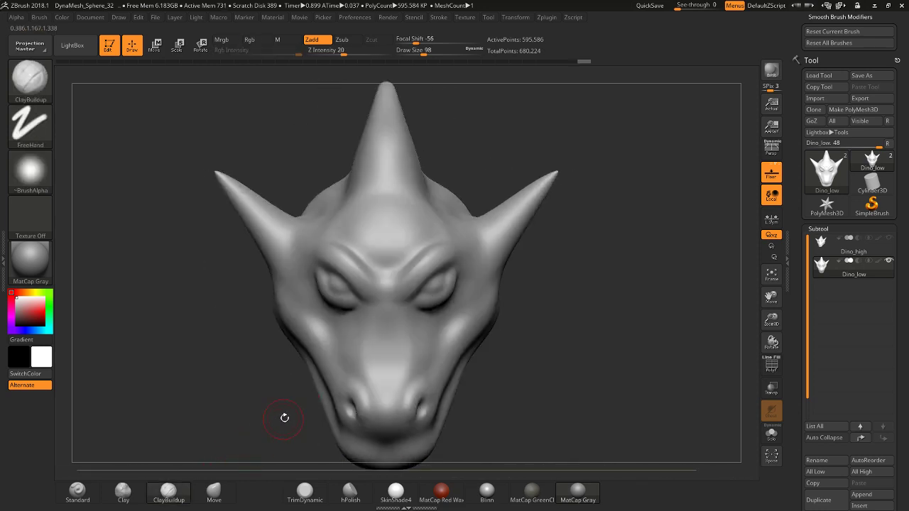
# Raise the draw size to 150 and sculpt cheek folds below the eyes, undoing the bulky first buildup
pyautogui.press(']')
pyautogui.press(']')
pyautogui.press(']')
pyautogui.press(']')
pyautogui.moveTo(358, 354); pyautogui.dragTo(321, 334)
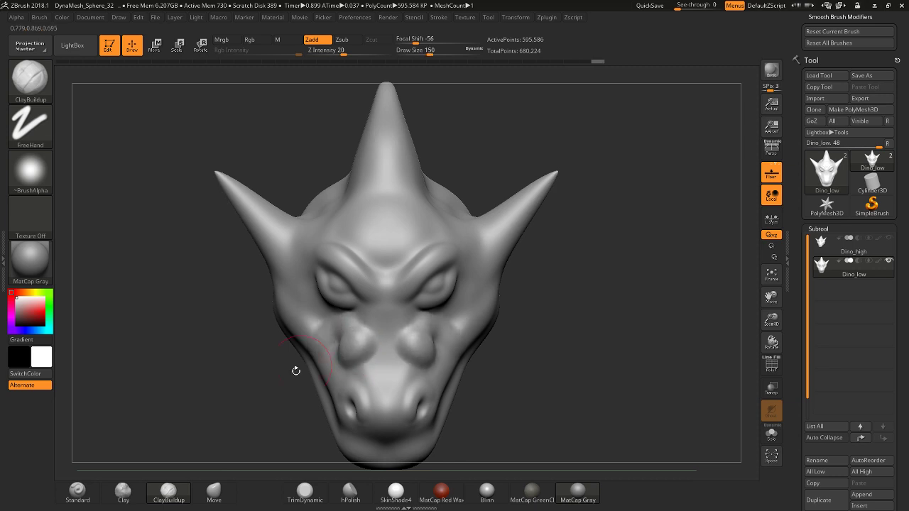
pyautogui.hotkey('ctrl', 'z')
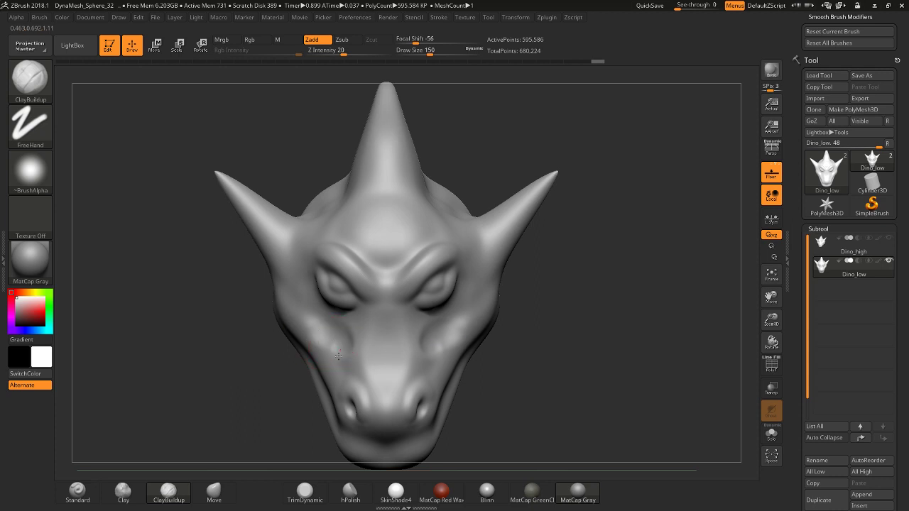
pyautogui.moveTo(342, 340); pyautogui.dragTo(308, 323)
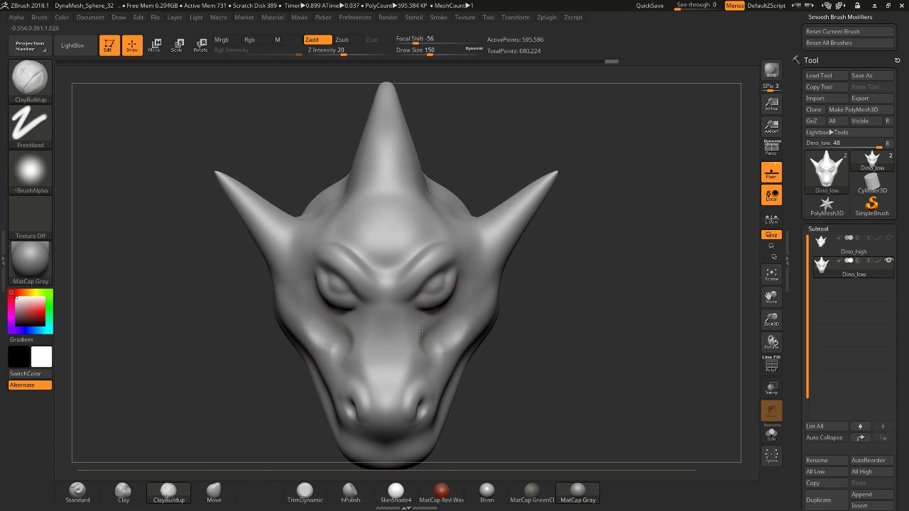
pyautogui.moveTo(445, 312); pyautogui.dragTo(426, 345)
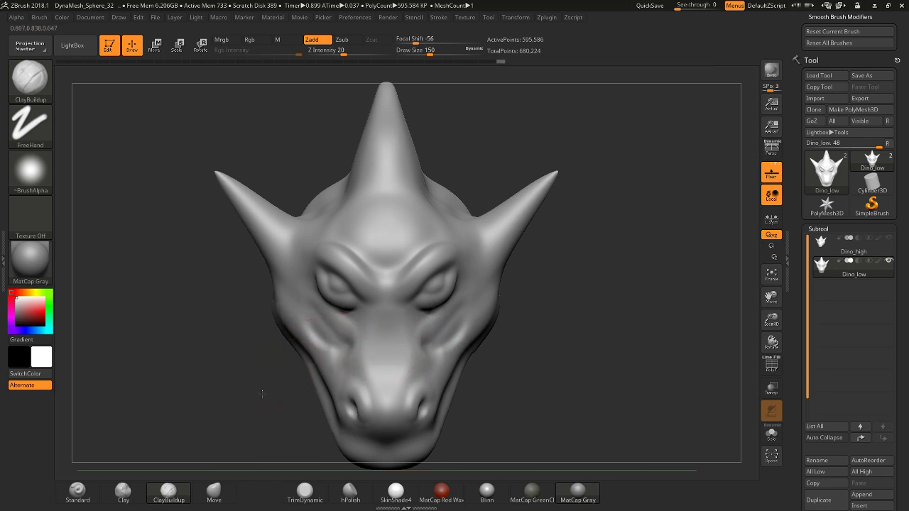
# Sculpt a series of wrinkles across the bridge of the snout between the eyes and nostrils
pyautogui.moveTo(264, 393); pyautogui.dragTo(319, 392)
pyautogui.moveTo(407, 339)
pyautogui.mouseDown()
pyautogui.moveTo(418, 331)
pyautogui.moveTo(416, 345)
pyautogui.moveTo(370, 375)
pyautogui.moveTo(401, 347)
pyautogui.moveTo(377, 320)
pyautogui.moveTo(369, 326)
pyautogui.moveTo(380, 316)
pyautogui.mouseUp()
pyautogui.moveTo(271, 379)
pyautogui.mouseDown()
pyautogui.moveTo(213, 410)
pyautogui.moveTo(239, 391)
pyautogui.moveTo(206, 369)
pyautogui.moveTo(214, 391)
pyautogui.moveTo(235, 403)
pyautogui.moveTo(284, 396)
pyautogui.mouseUp()
pyautogui.moveTo(343, 370); pyautogui.dragTo(363, 370)
pyautogui.moveTo(245, 384)
pyautogui.mouseDown()
pyautogui.moveTo(188, 386)
pyautogui.moveTo(202, 383)
pyautogui.mouseUp()
pyautogui.moveTo(465, 327)
pyautogui.keyDown('shift'); pyautogui.mouseDown()
pyautogui.moveTo(452, 321)
pyautogui.moveTo(483, 313)
pyautogui.mouseUp(); pyautogui.keyUp('shift')
# Reduce the draw size to 59 and carve the mouth line around the front of the snout below the nostrils
pyautogui.moveTo(579, 336)
pyautogui.mouseDown()
pyautogui.moveTo(505, 349)
pyautogui.moveTo(491, 314)
pyautogui.moveTo(475, 338)
pyautogui.mouseUp()
pyautogui.press('[')
pyautogui.press('[')
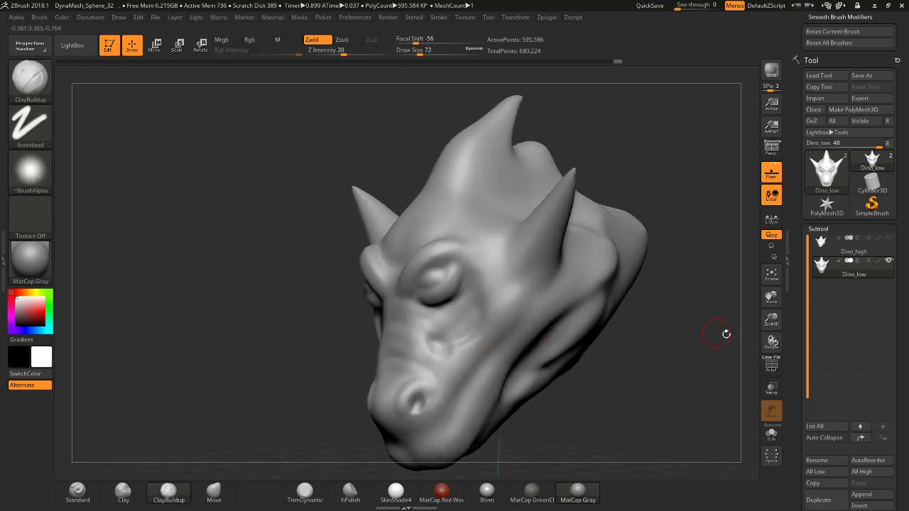
pyautogui.moveTo(767, 312); pyautogui.dragTo(772, 346)
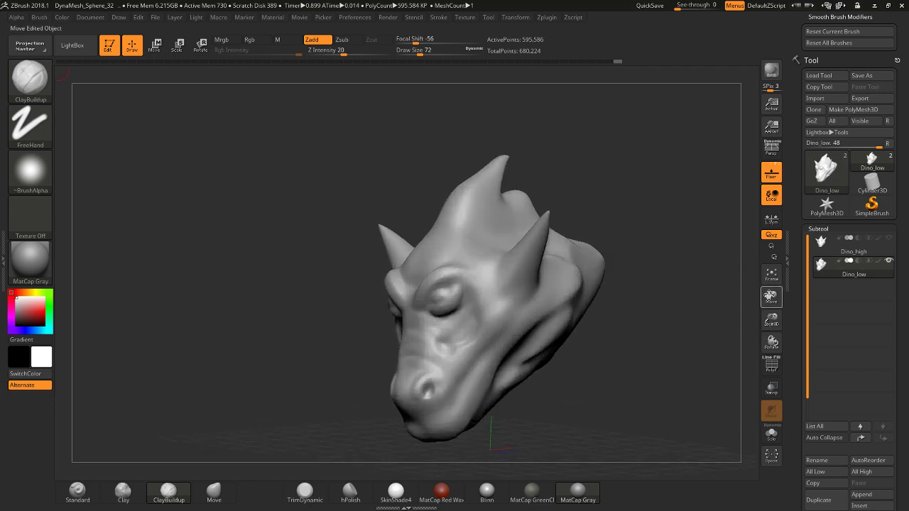
pyautogui.moveTo(770, 297); pyautogui.dragTo(723, 250)
pyautogui.moveTo(771, 318); pyautogui.dragTo(771, 366)
pyautogui.moveTo(680, 375); pyautogui.dragTo(694, 358)
pyautogui.moveTo(758, 291); pyautogui.dragTo(412, 349)
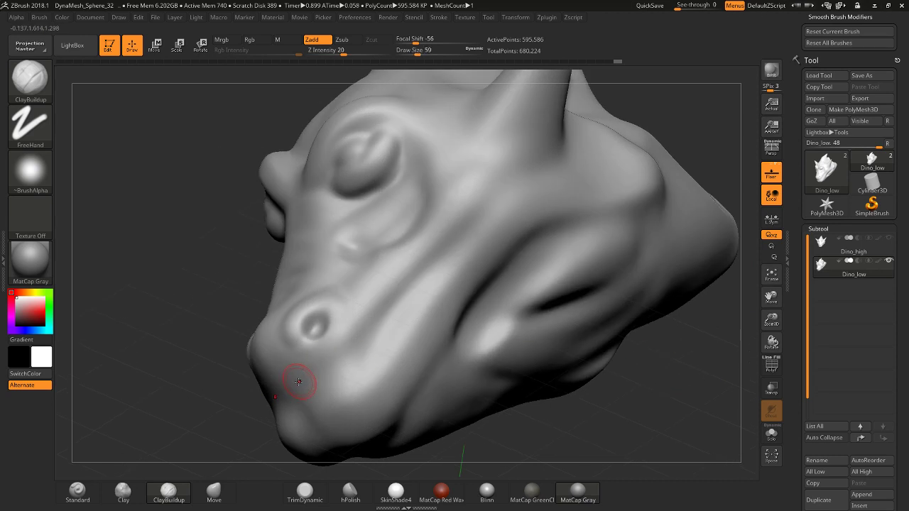
pyautogui.moveTo(296, 385); pyautogui.dragTo(281, 395)
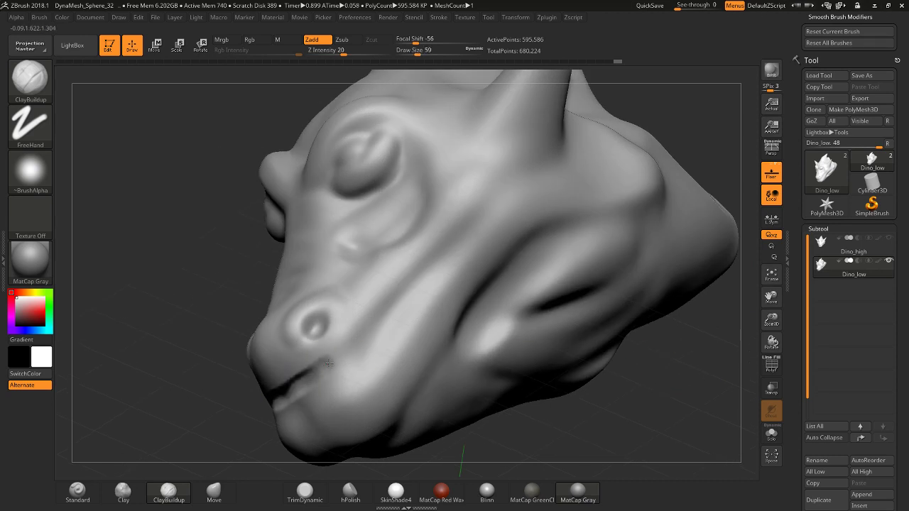
pyautogui.moveTo(401, 294); pyautogui.dragTo(522, 172)
pyautogui.keyDown('shift'); pyautogui.moveTo(207, 367); pyautogui.dragTo(298, 348); pyautogui.keyUp('shift')
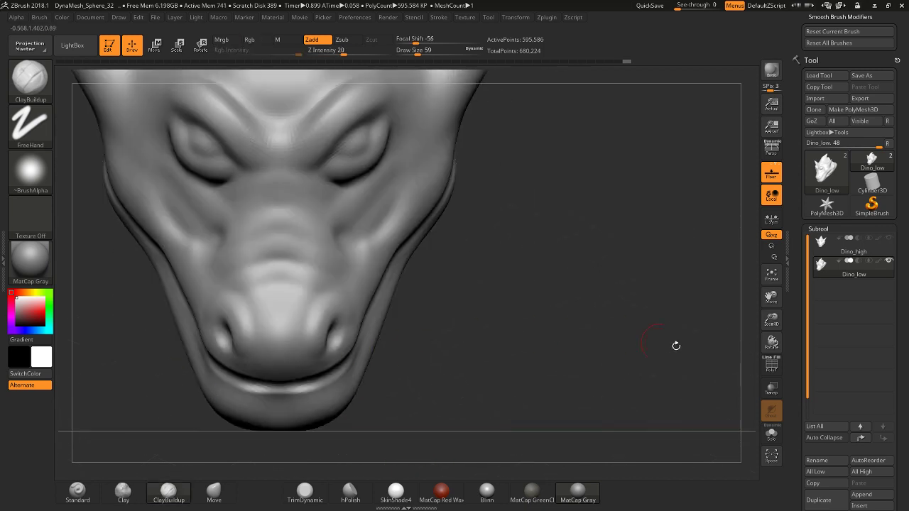
# Switch to the Pinch brush and raise its draw size to 228 with the head turned to a three-quarter view
pyautogui.moveTo(773, 323); pyautogui.dragTo(815, 328)
pyautogui.moveTo(669, 307); pyautogui.dragTo(616, 349)
pyautogui.moveTo(175, 341); pyautogui.dragTo(101, 416)
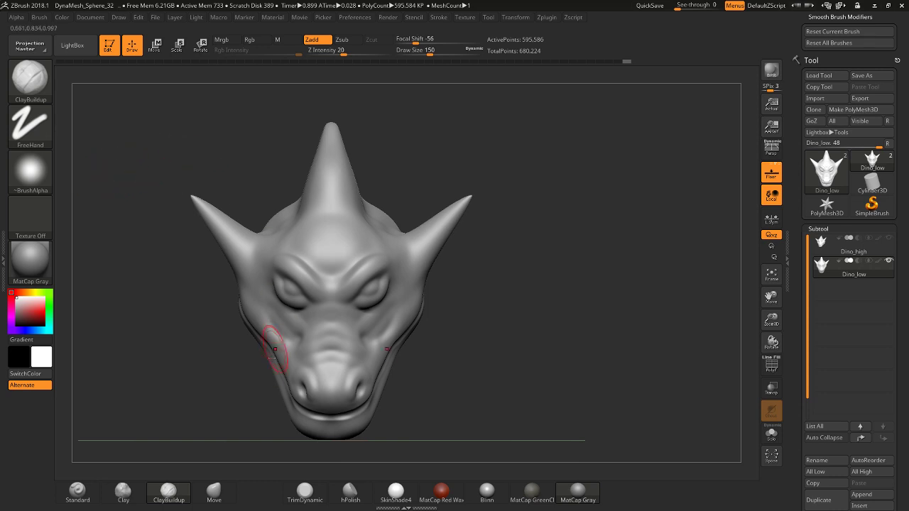
pyautogui.moveTo(207, 388); pyautogui.dragTo(243, 344)
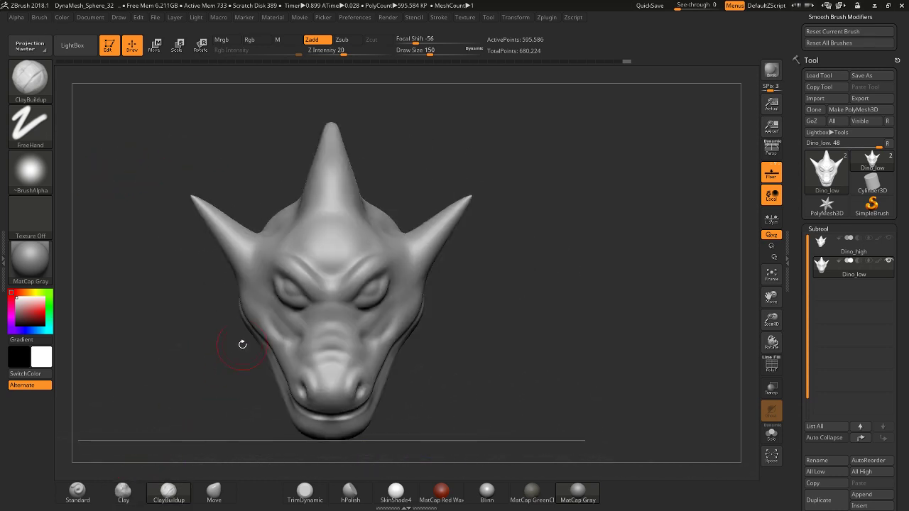
pyautogui.press('b')
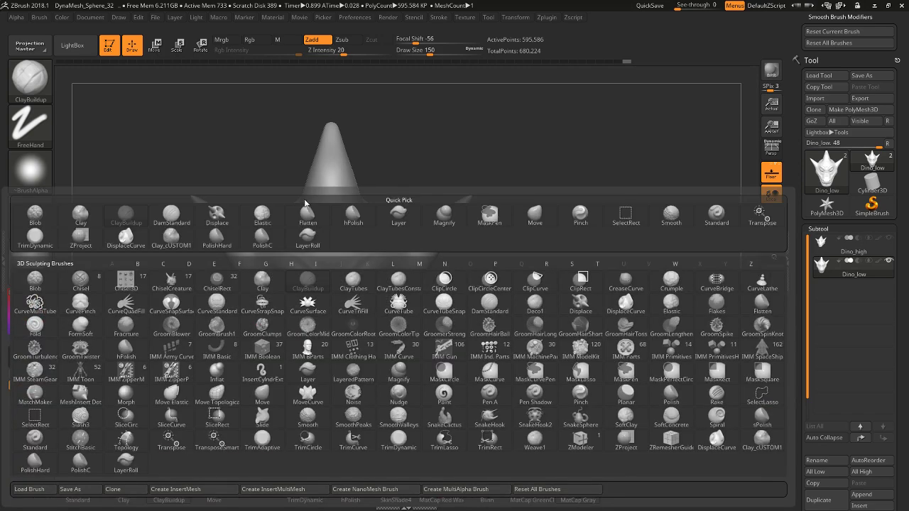
pyautogui.press('b')
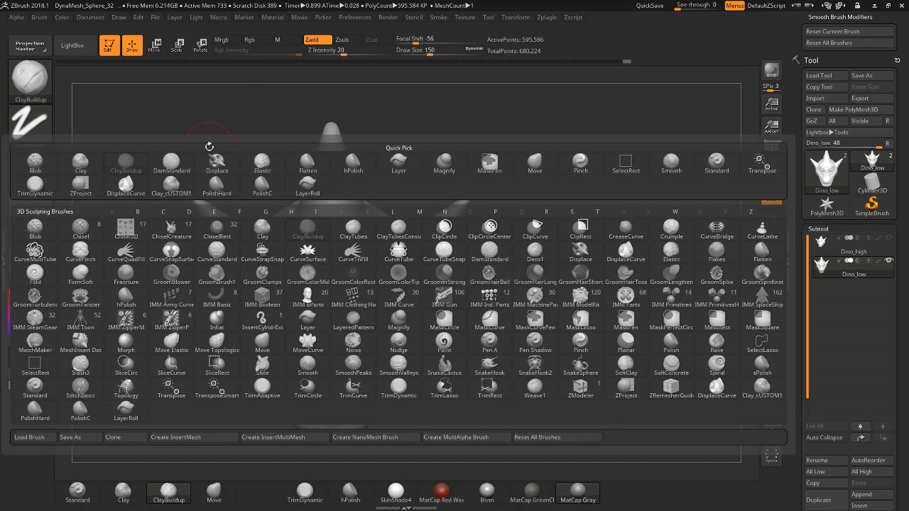
pyautogui.press('p')
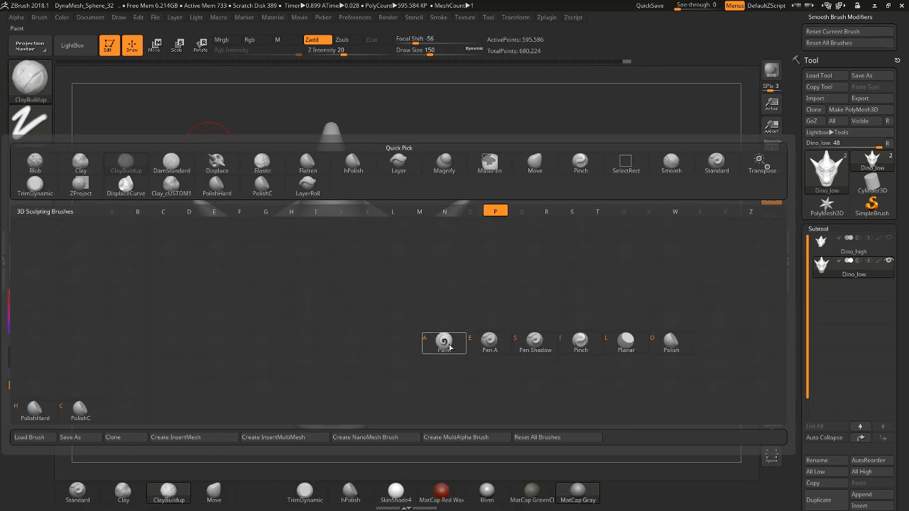
pyautogui.click(580, 343)
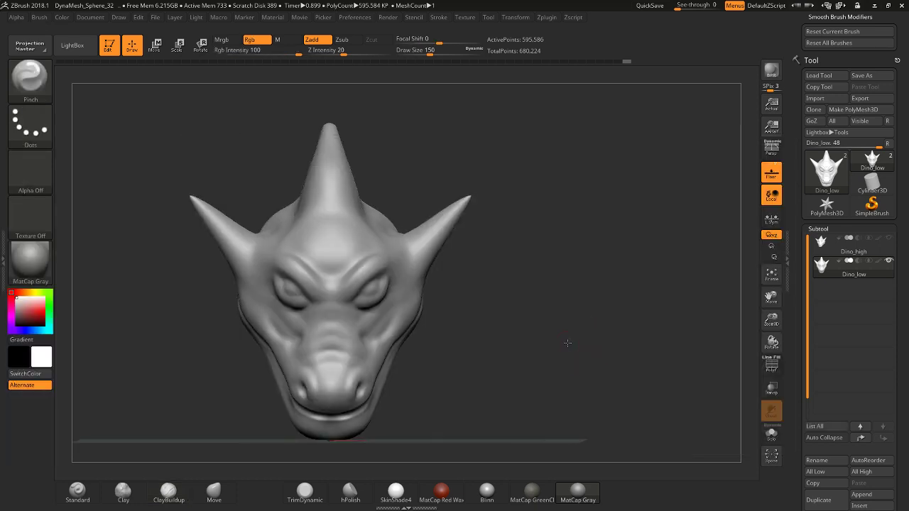
pyautogui.moveTo(580, 340); pyautogui.dragTo(509, 339)
pyautogui.press(']')
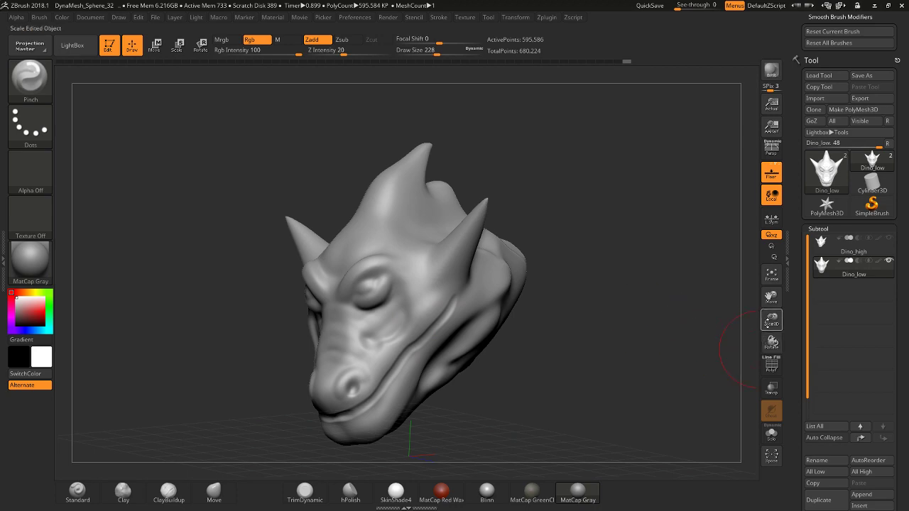
# Lower the draw size to about 163 and pinch the back end of the mouth crease beneath the side horn
pyautogui.moveTo(767, 323); pyautogui.dragTo(753, 401)
pyautogui.moveTo(766, 301); pyautogui.dragTo(609, 362)
pyautogui.press('p')
pyautogui.press('p')
pyautogui.press('[')
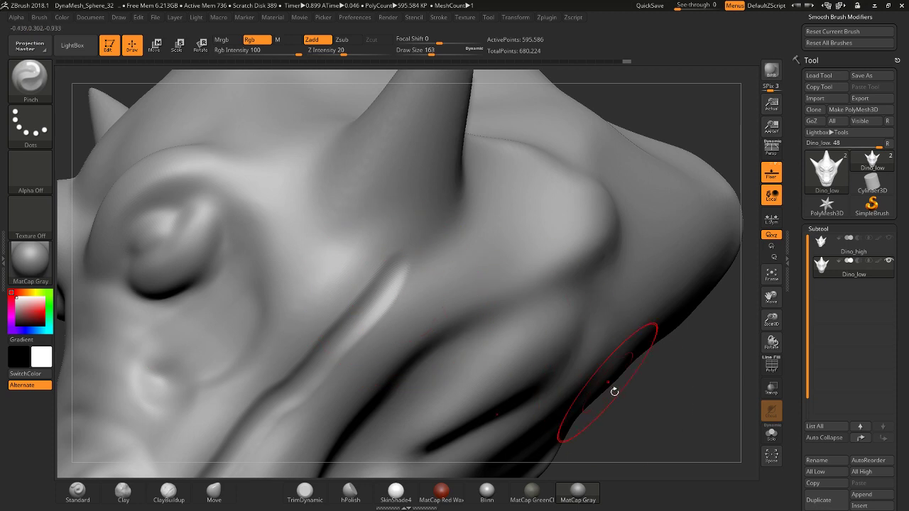
pyautogui.moveTo(764, 319); pyautogui.dragTo(759, 302)
pyautogui.moveTo(770, 293); pyautogui.dragTo(846, 192)
pyautogui.press(']')
pyautogui.moveTo(398, 253); pyautogui.dragTo(366, 304)
pyautogui.moveTo(650, 367); pyautogui.dragTo(702, 333)
# Smooth the back end of the mouth crease with the wireframe displayed, and hide the wireframe
pyautogui.click(771, 366)
pyautogui.moveTo(767, 319); pyautogui.dragTo(767, 368)
pyautogui.keyDown('shift'); pyautogui.moveTo(327, 315); pyautogui.dragTo(371, 296); pyautogui.keyUp('shift')
pyautogui.moveTo(771, 320); pyautogui.dragTo(746, 366)
pyautogui.click(771, 367)
pyautogui.moveTo(659, 375); pyautogui.dragTo(682, 375)
# Raise the draw size and pinch the mouth crease into a sharp line running up toward the side horn's base
pyautogui.moveTo(190, 369); pyautogui.dragTo(238, 356)
pyautogui.press(']')
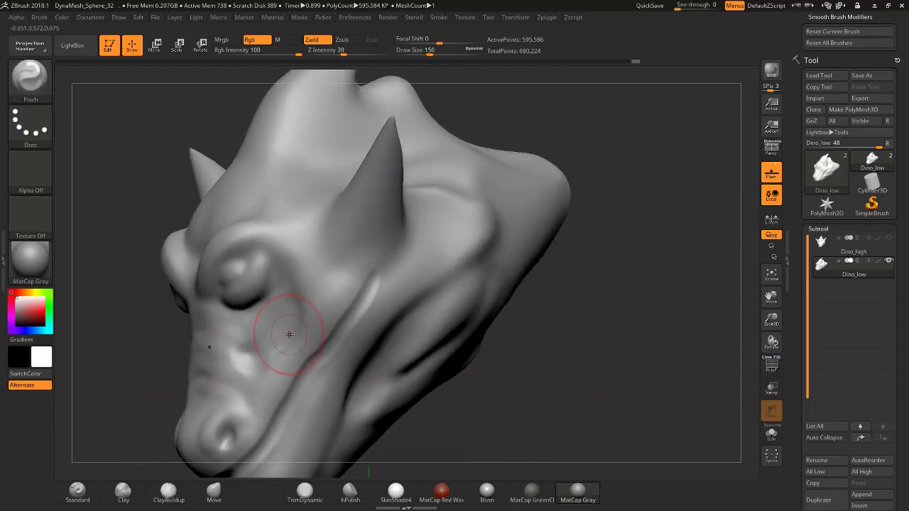
pyautogui.press(']')
pyautogui.press(']')
pyautogui.moveTo(344, 335); pyautogui.dragTo(369, 290)
pyautogui.moveTo(529, 337)
pyautogui.mouseDown()
pyautogui.moveTo(440, 316)
pyautogui.moveTo(497, 322)
pyautogui.mouseUp()
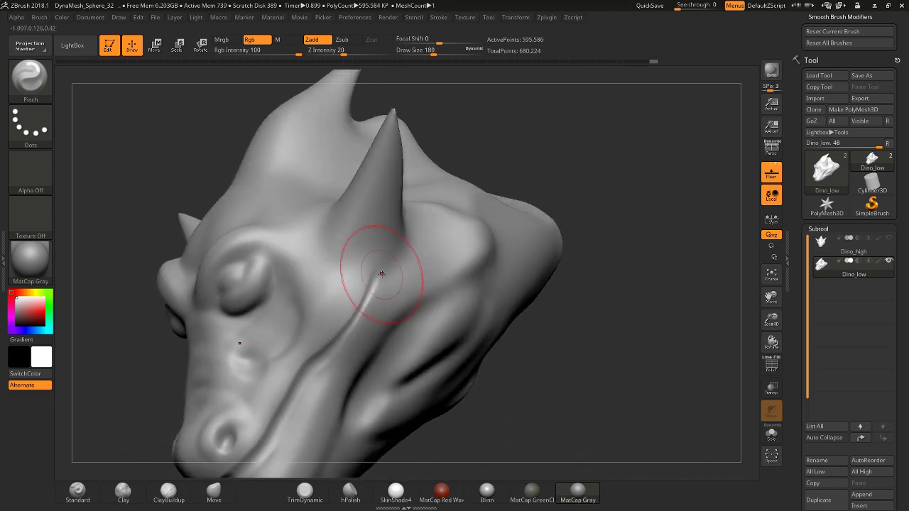
pyautogui.moveTo(365, 335)
pyautogui.mouseDown()
pyautogui.moveTo(514, 358)
pyautogui.moveTo(499, 353)
pyautogui.mouseUp()
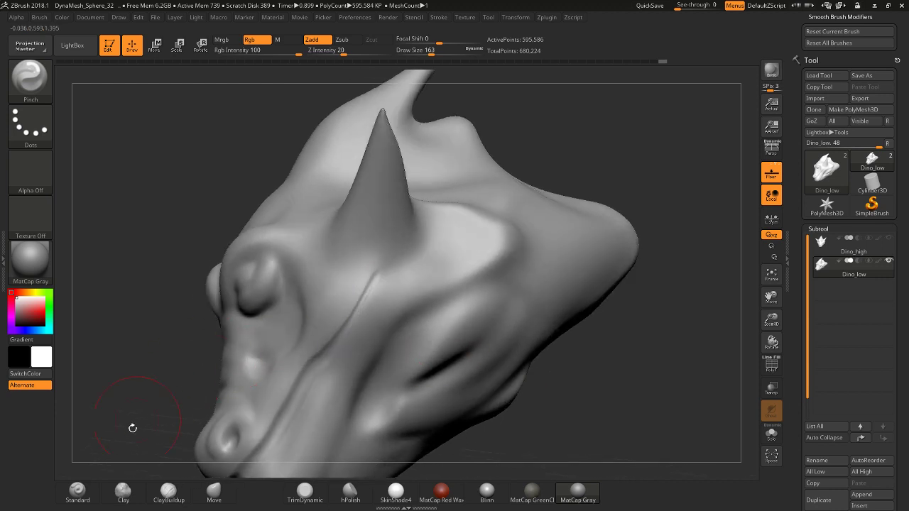
# Switch to the Standard brush and reduce its draw size to 72
pyautogui.click(79, 492)
pyautogui.press('[')
pyautogui.press('[')
pyautogui.press('[')
pyautogui.press('[')
pyautogui.press('[')
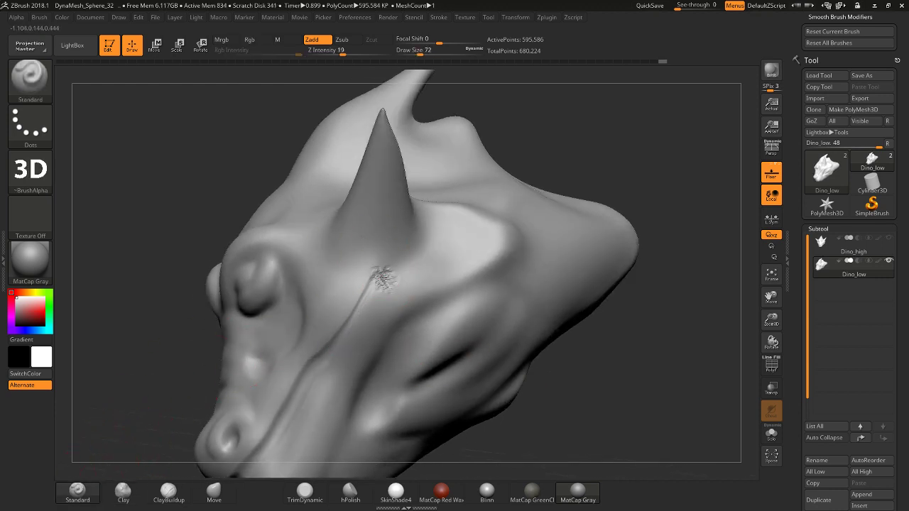
# Replace the Standard brush's 3D alpha with Alpha 01 and test it with smoothing at the mouth's back corner
pyautogui.click(30, 179)
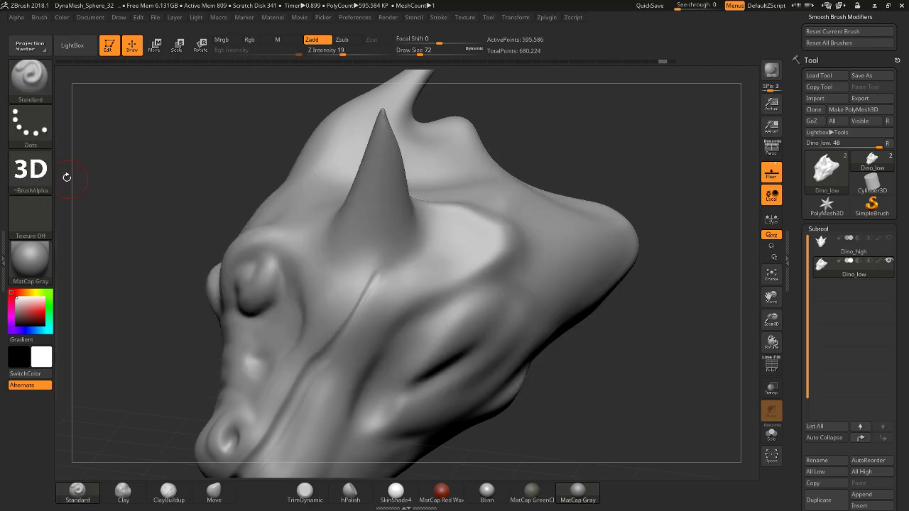
pyautogui.click(40, 177)
pyautogui.click(133, 177)
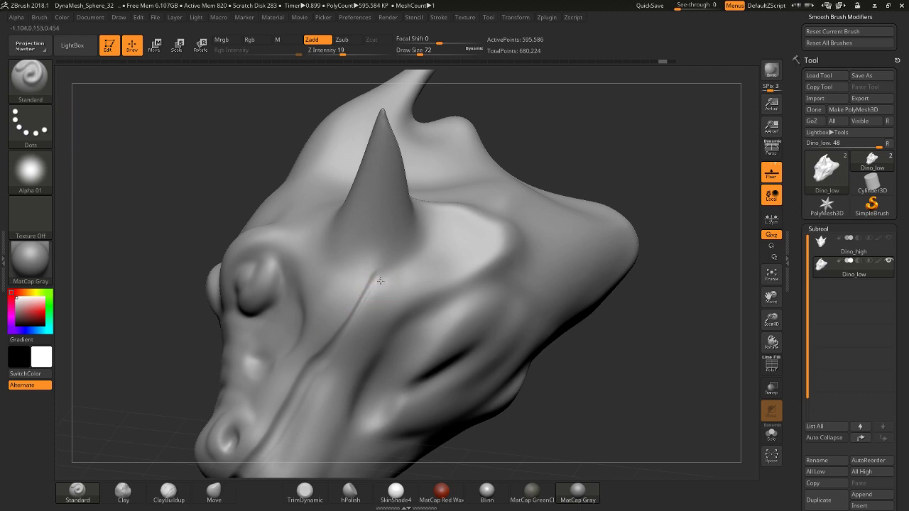
pyautogui.moveTo(153, 337)
pyautogui.mouseDown()
pyautogui.moveTo(114, 364)
pyautogui.moveTo(116, 353)
pyautogui.moveTo(146, 348)
pyautogui.mouseUp()
pyautogui.keyDown('shift'); pyautogui.moveTo(384, 285); pyautogui.dragTo(390, 283); pyautogui.keyUp('shift')
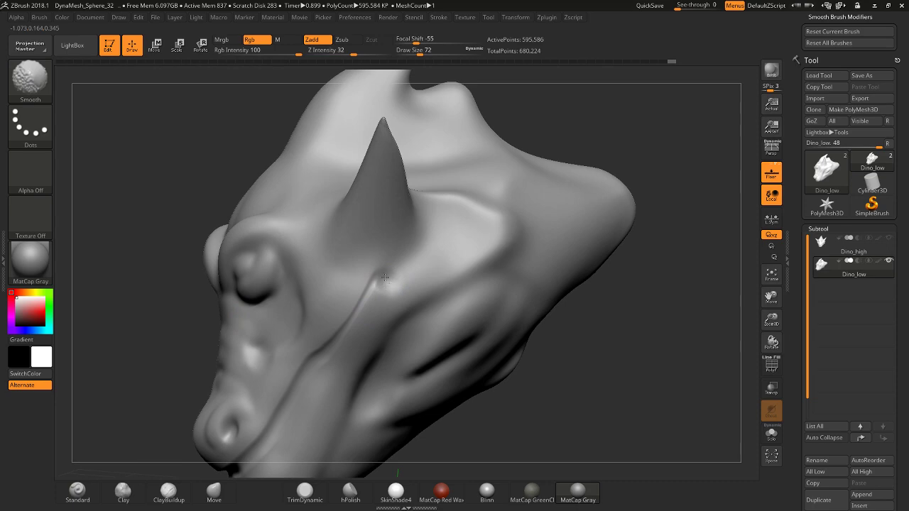
pyautogui.moveTo(586, 384)
pyautogui.mouseDown()
pyautogui.moveTo(601, 365)
pyautogui.moveTo(602, 388)
pyautogui.moveTo(587, 383)
pyautogui.moveTo(564, 343)
pyautogui.mouseUp()
pyautogui.press('shift')
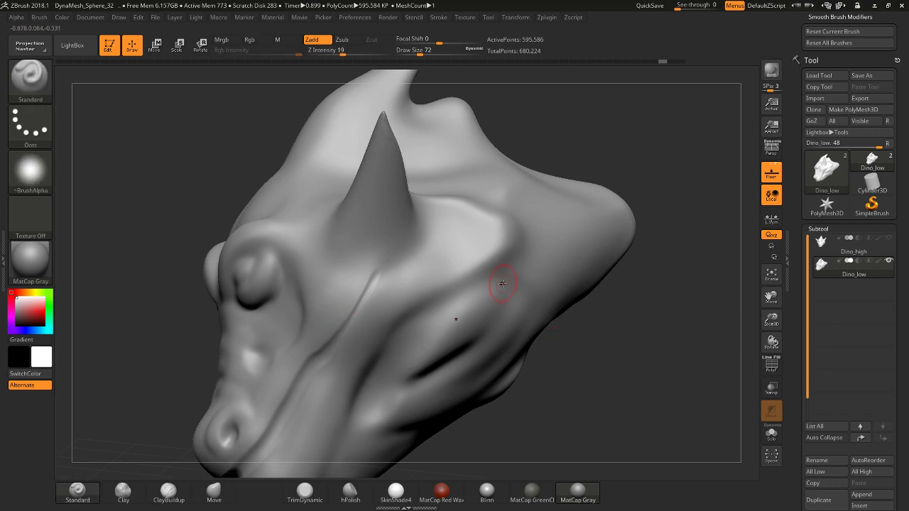
# Rotate the whole head with the gizmo in side view until the snout points roughly horizontally
pyautogui.moveTo(773, 323); pyautogui.dragTo(762, 307)
pyautogui.moveTo(568, 341); pyautogui.dragTo(634, 310)
pyautogui.moveTo(770, 322); pyautogui.dragTo(745, 344)
pyautogui.moveTo(652, 347); pyautogui.dragTo(673, 329)
pyautogui.moveTo(771, 321); pyautogui.dragTo(757, 293)
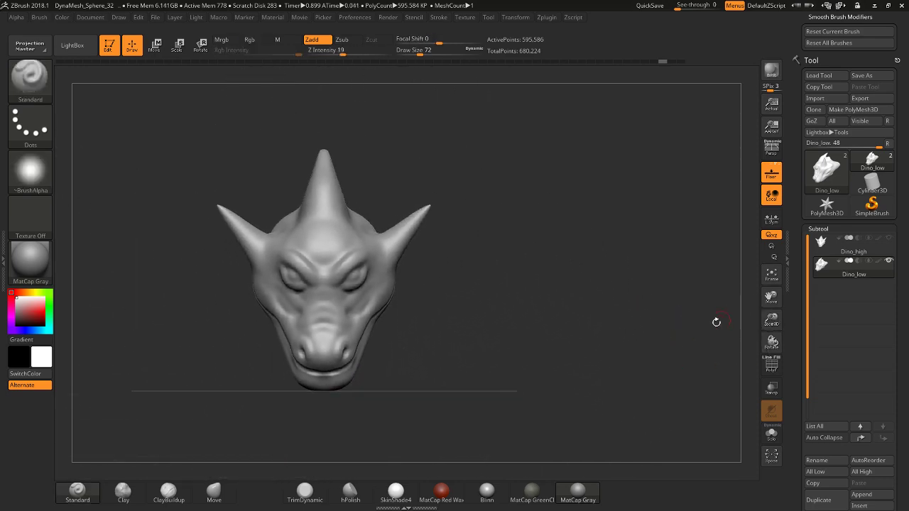
pyautogui.moveTo(716, 322); pyautogui.dragTo(622, 349)
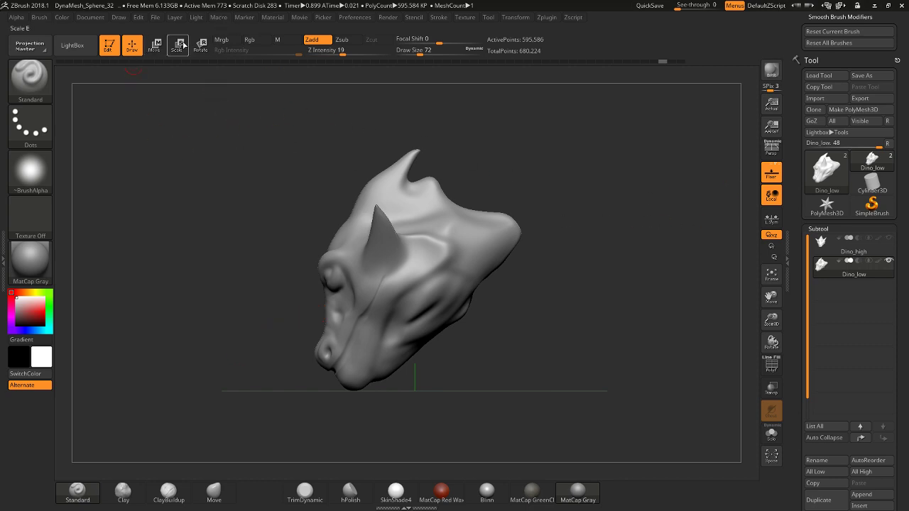
pyautogui.click(201, 44)
pyautogui.moveTo(437, 233); pyautogui.dragTo(443, 238)
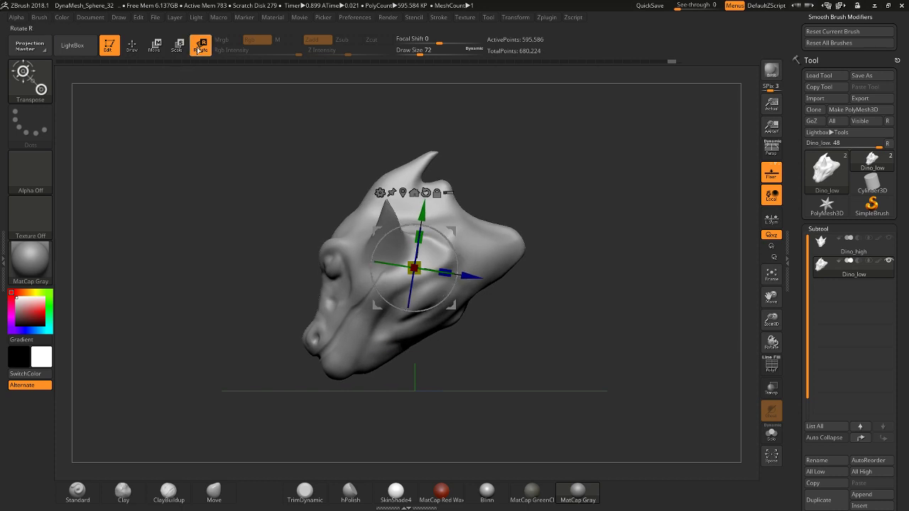
pyautogui.moveTo(445, 234); pyautogui.dragTo(460, 258)
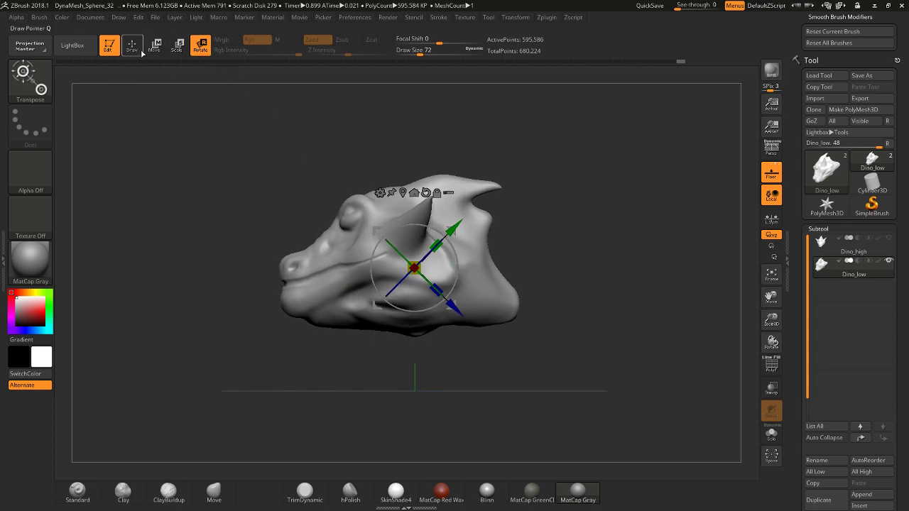
pyautogui.moveTo(458, 257); pyautogui.dragTo(442, 304)
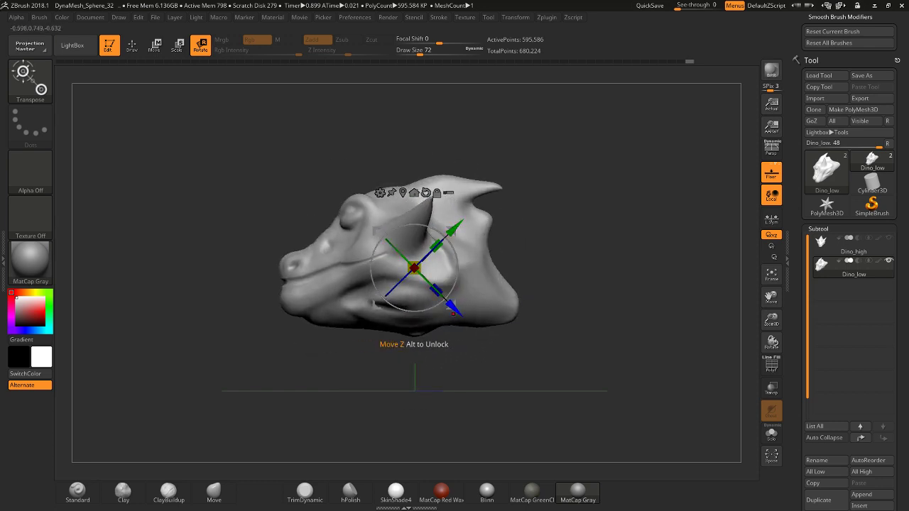
pyautogui.moveTo(456, 262); pyautogui.dragTo(458, 257)
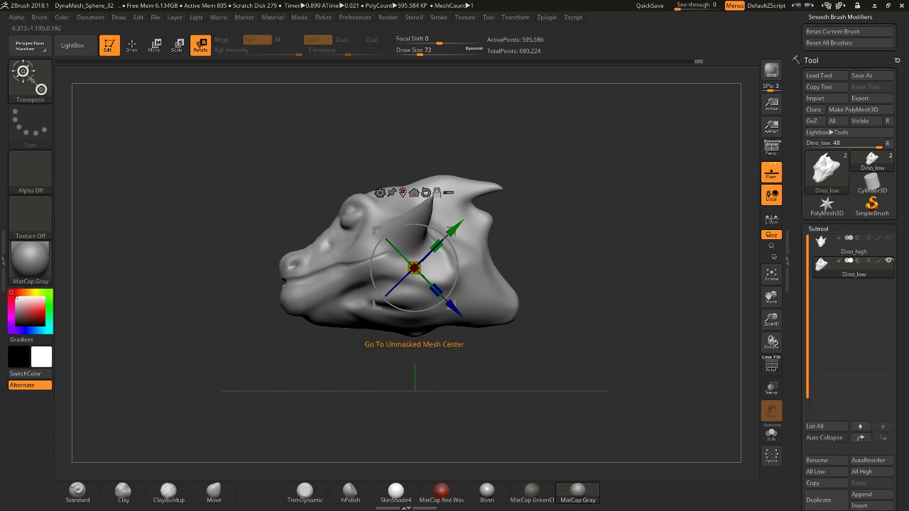
# Try the gizmo's unmasked mesh center position, and place it on the axis with its orientation reset
pyautogui.click(403, 192)
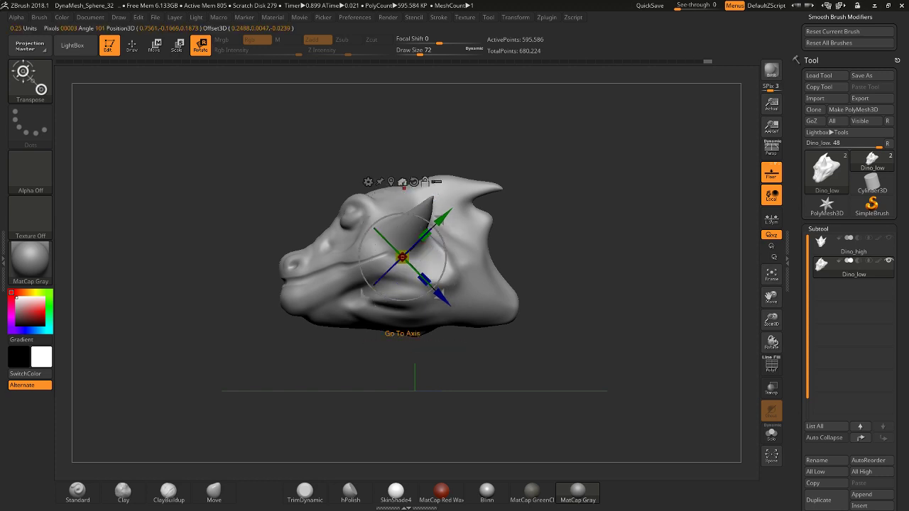
pyautogui.click(403, 182)
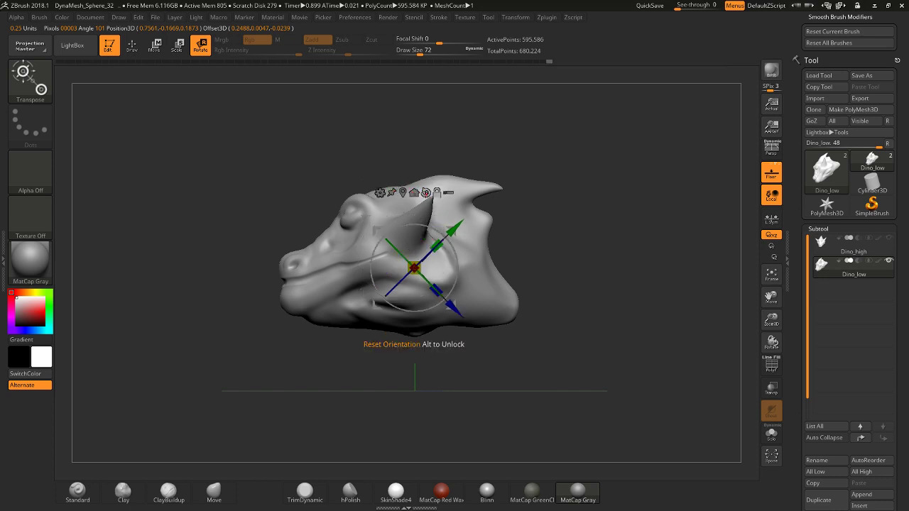
pyautogui.click(426, 192)
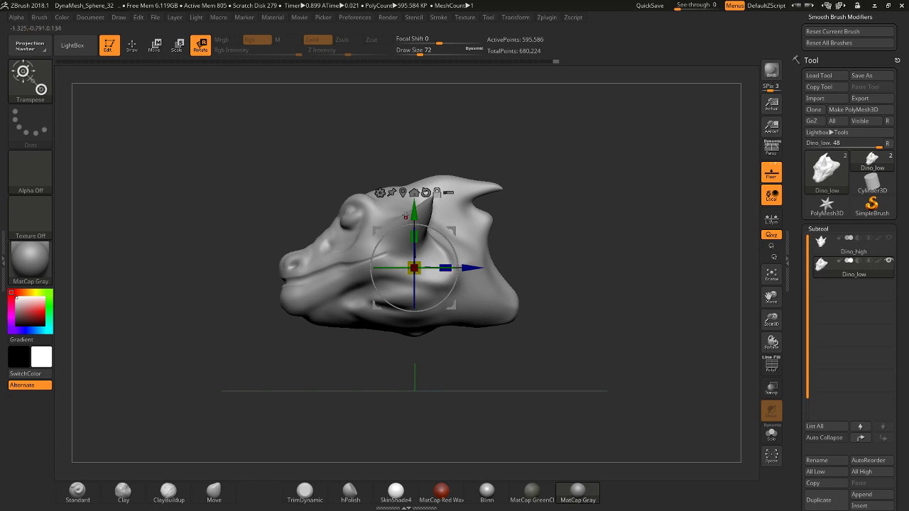
# Try turning the gizmo independently of the head, reset its orientation, and undo a small vertical move
pyautogui.keyDown('alt'); pyautogui.moveTo(436, 232); pyautogui.dragTo(419, 226); pyautogui.keyUp('alt')
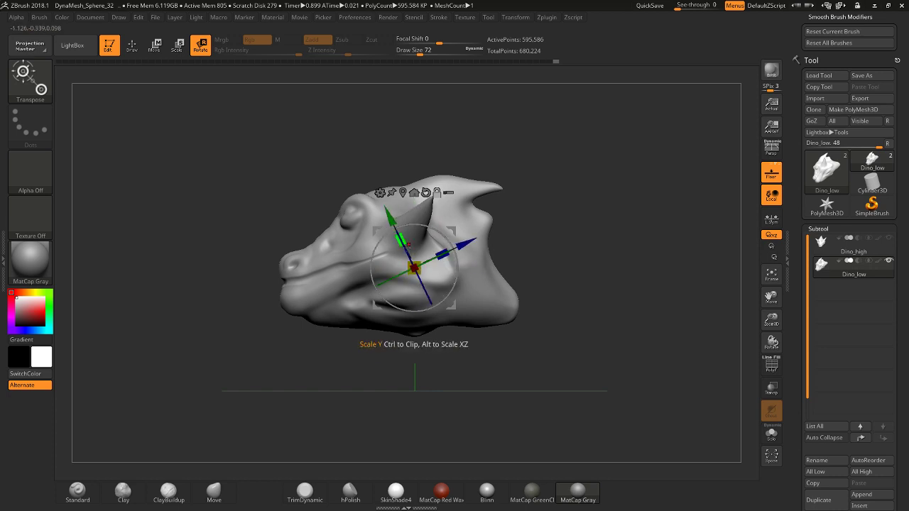
pyautogui.click(425, 192)
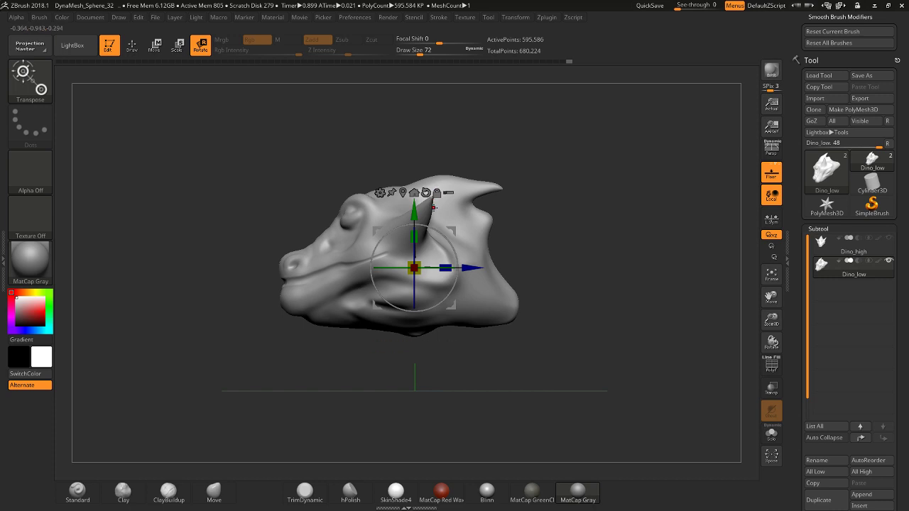
pyautogui.moveTo(413, 211); pyautogui.dragTo(414, 218)
pyautogui.hotkey('ctrl', 'z')
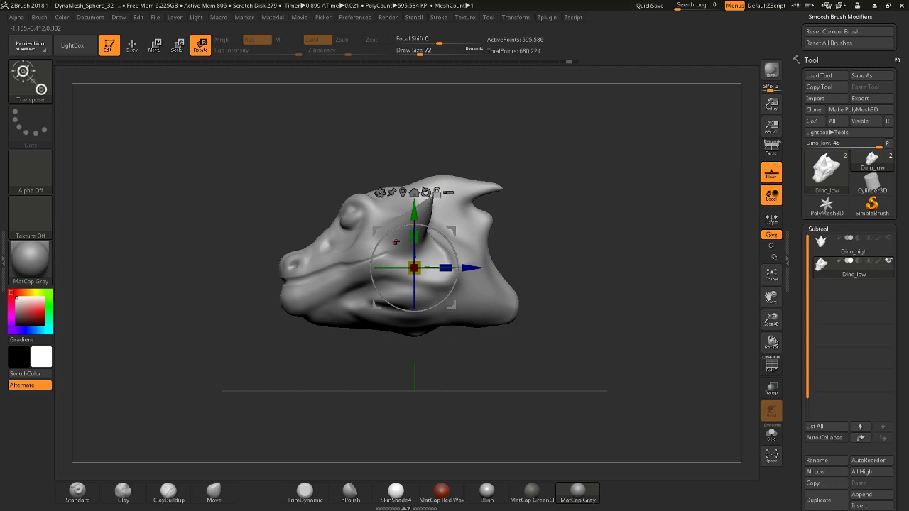
# Try the gizmo's lock by turning it without the head, and return to Draw mode
pyautogui.click(437, 194)
pyautogui.moveTo(429, 227); pyautogui.dragTo(384, 273)
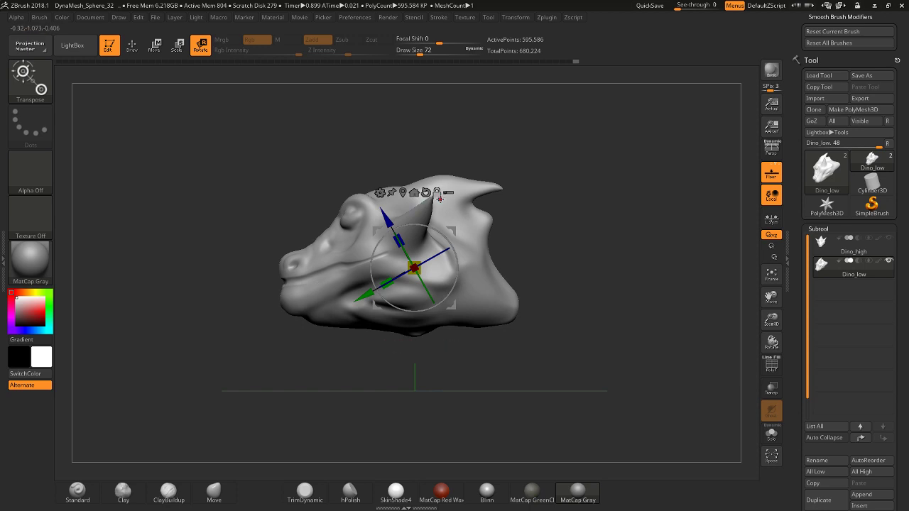
pyautogui.click(446, 193)
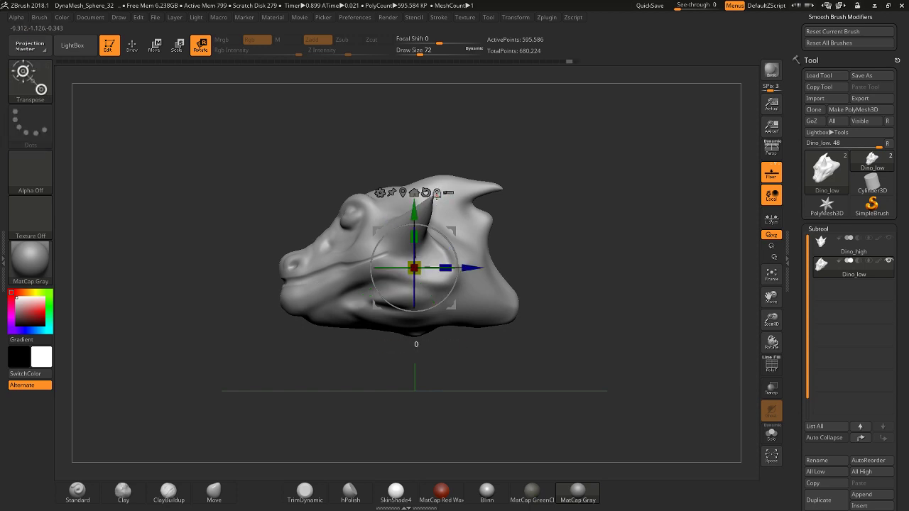
pyautogui.moveTo(451, 245); pyautogui.dragTo(453, 231)
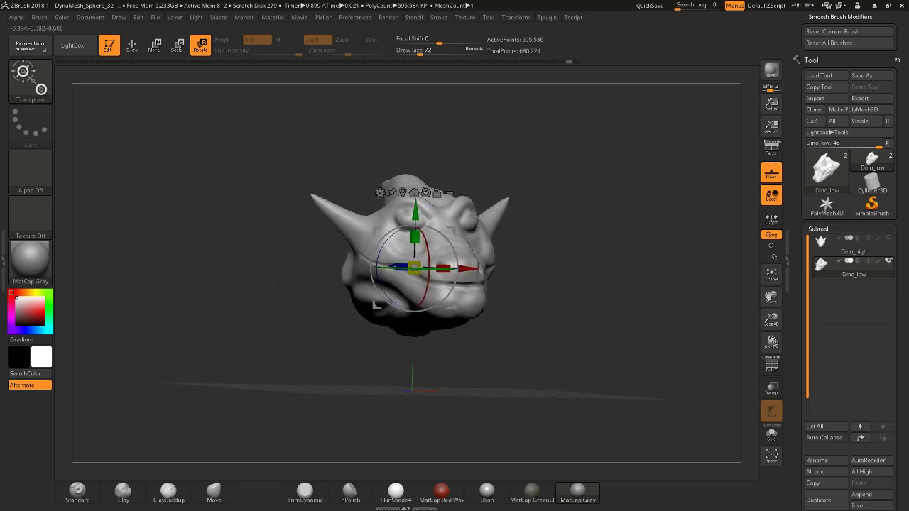
pyautogui.click(135, 51)
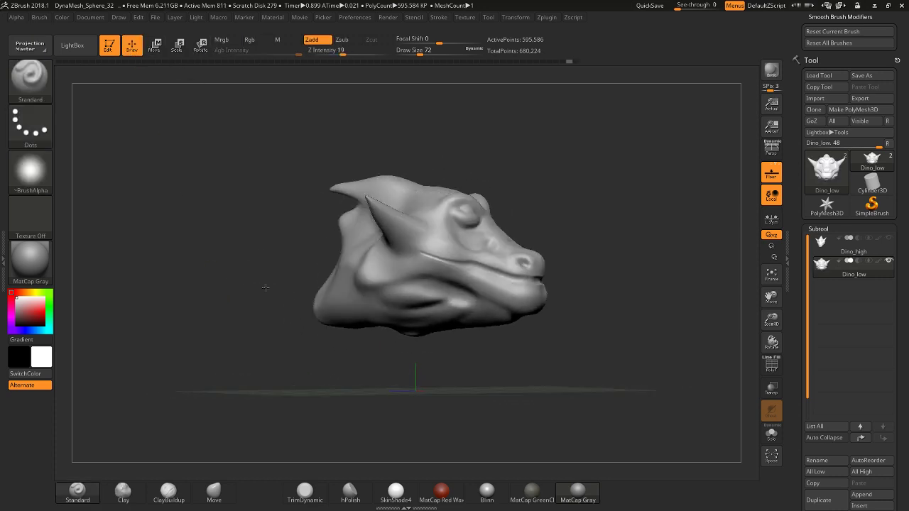